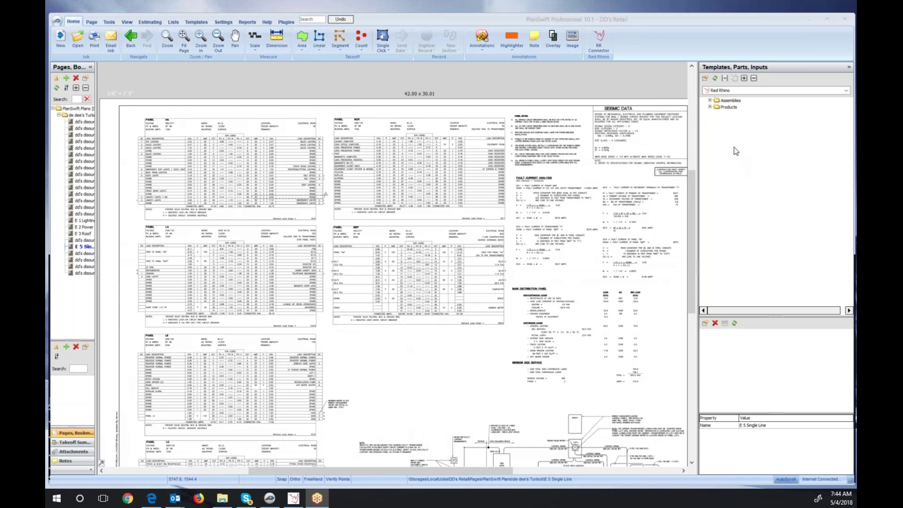
Expand Red Rhino's Assemblies node with its 100 Residential, 200 Commercial/Industrial and 300 Structured Cabling groups, then expand the Products node.
{"action": "left_click", "coordinate": [711, 101]}
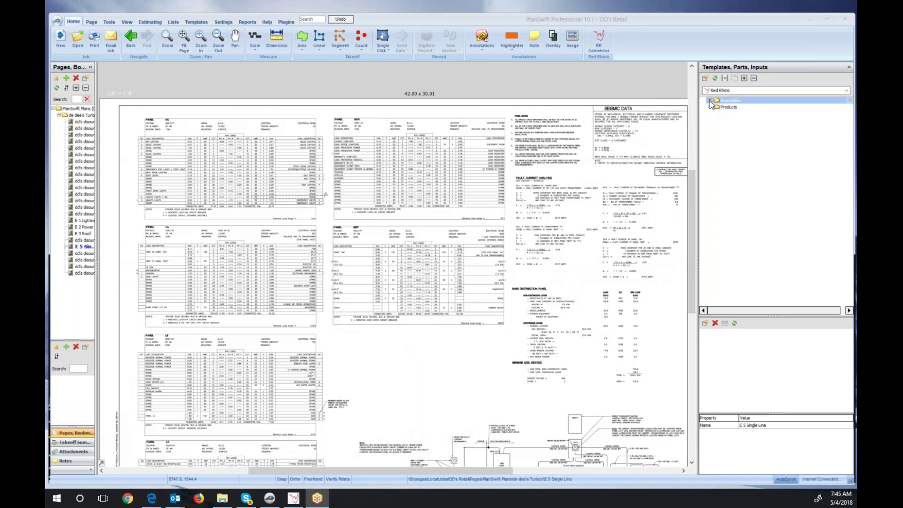
{"action": "left_click", "coordinate": [711, 101]}
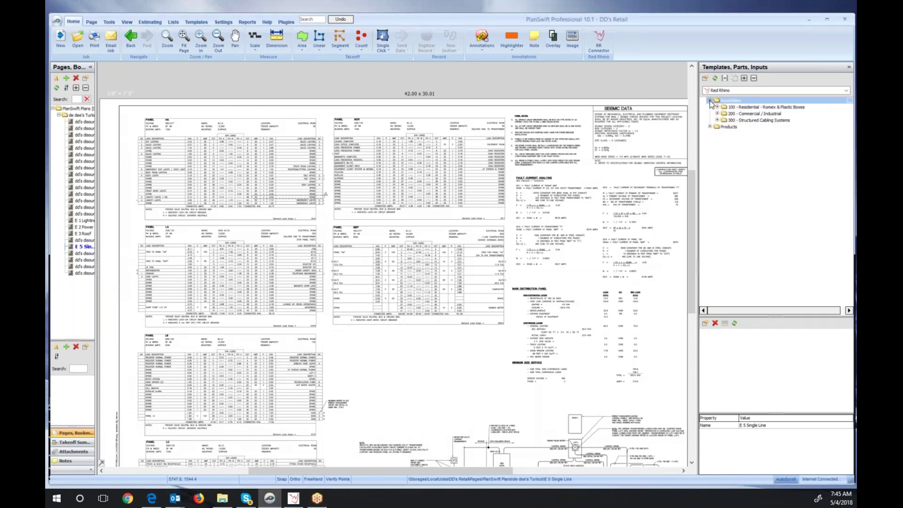
{"action": "left_click", "coordinate": [752, 107]}
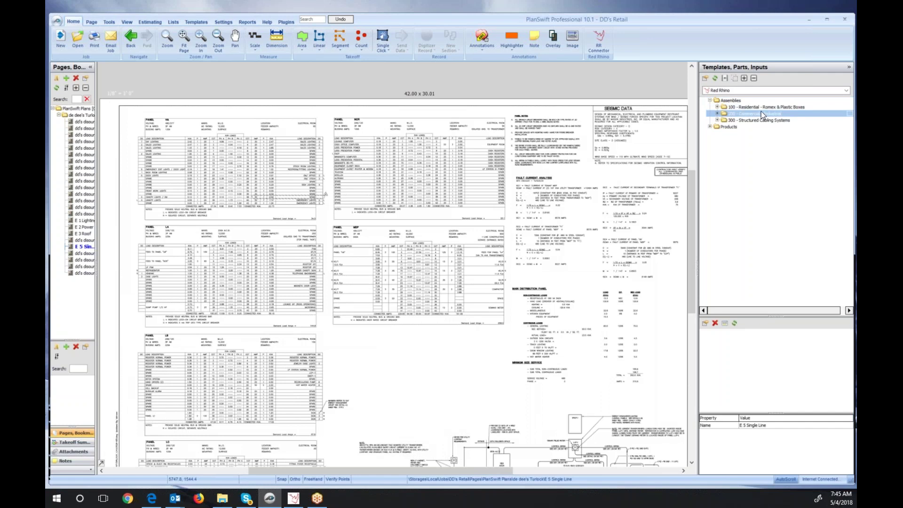
{"action": "left_click", "coordinate": [796, 115]}
{"action": "left_click", "coordinate": [798, 121]}
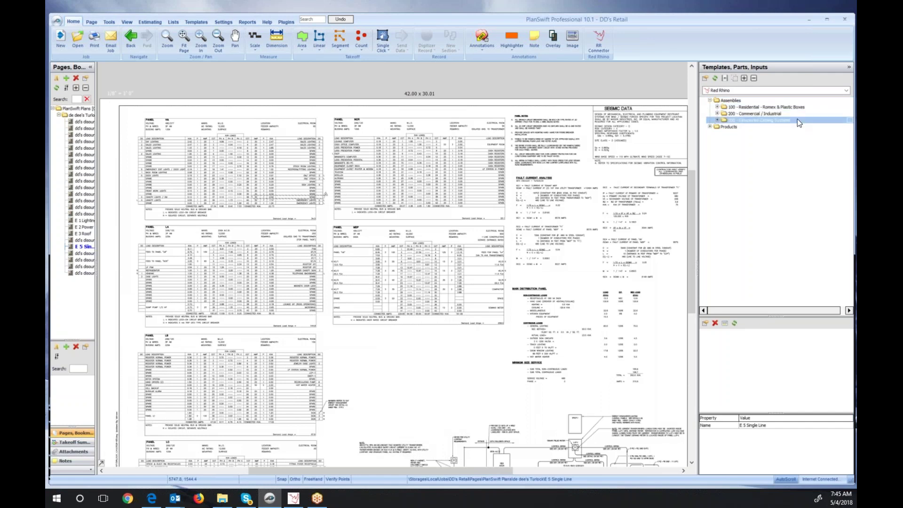
{"action": "left_click", "coordinate": [791, 138]}
{"action": "left_click", "coordinate": [711, 128]}
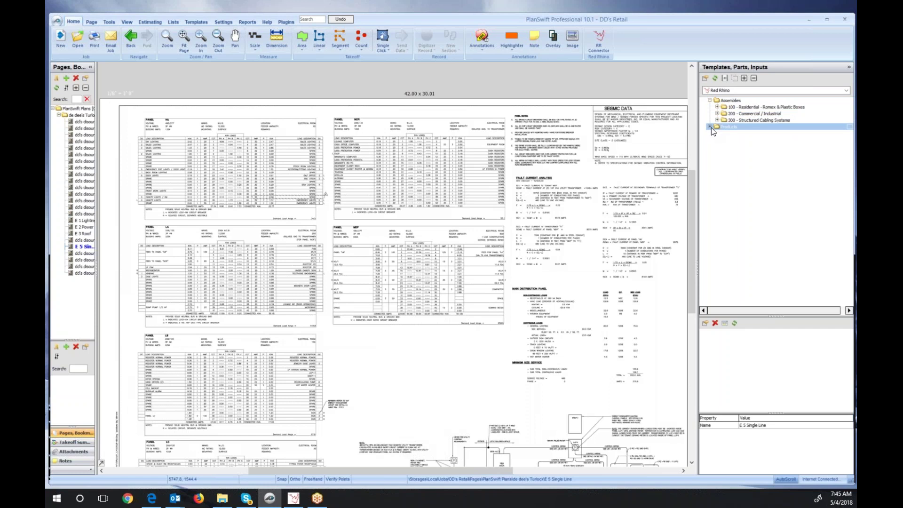
{"action": "left_click", "coordinate": [710, 127]}
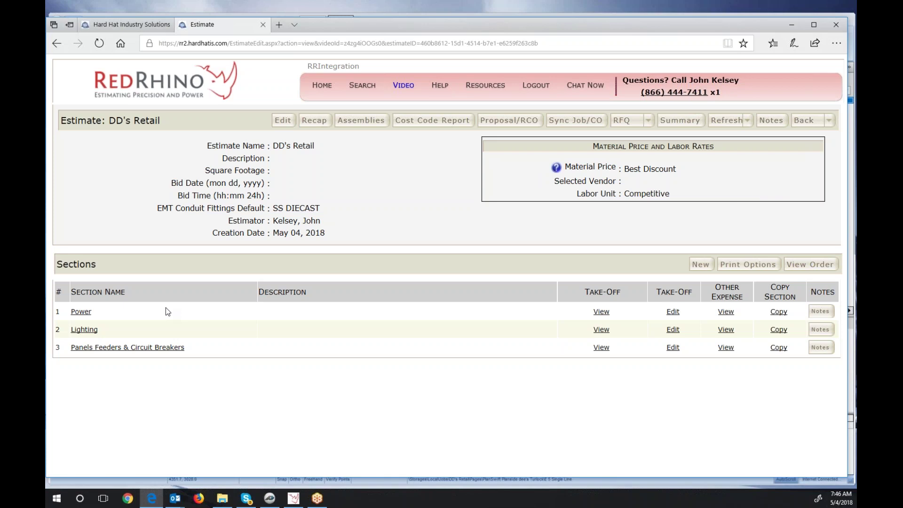
Switch back to the PlanSwift drawing showing Panel LA's schedule.
{"action": "key", "text": "alt+Tab"}
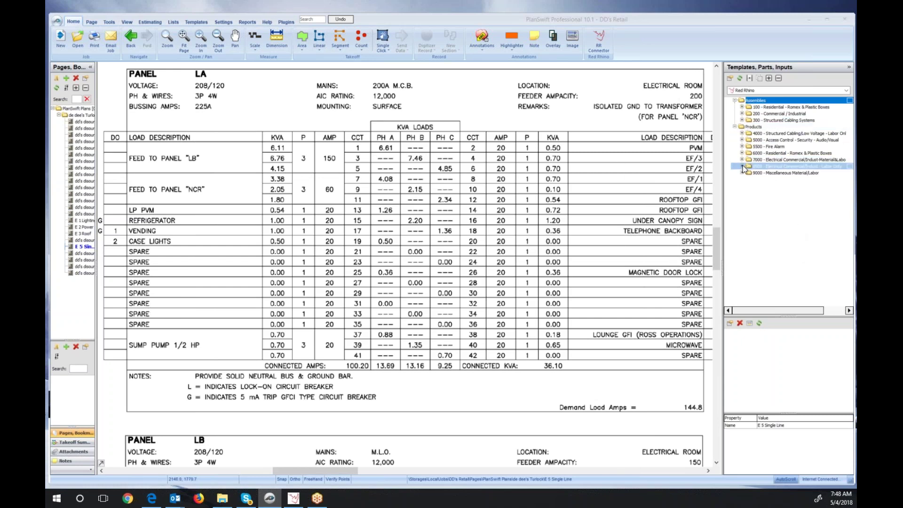
Expand 8000 Labor Only and 11015 Circuit Breaker Termination Labor, then select BREAKER TERMINATION 1 POLE 20.
{"action": "left_click", "coordinate": [742, 167]}
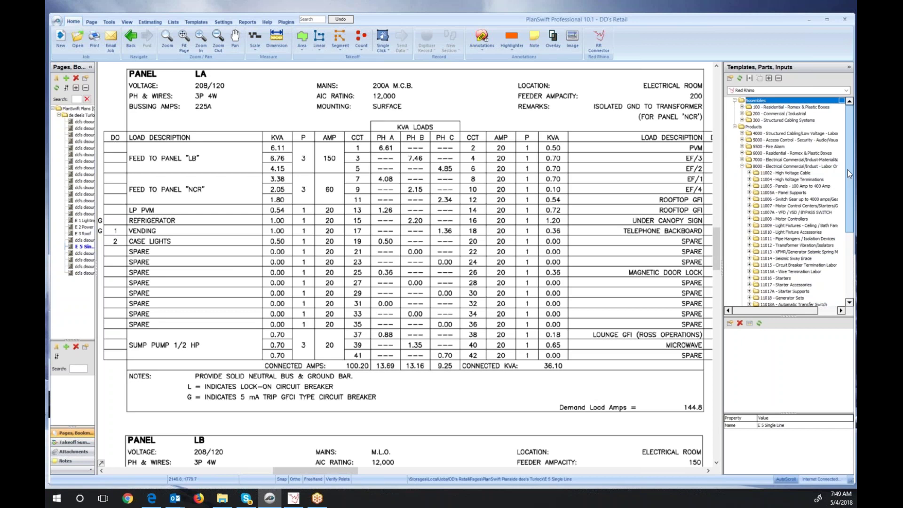
{"action": "left_click", "coordinate": [749, 265]}
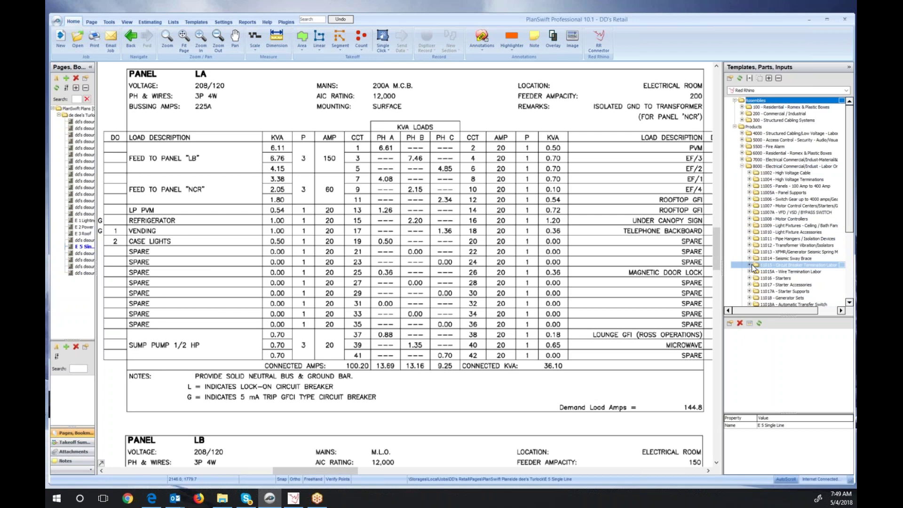
{"action": "left_click_drag", "start_coordinate": [850, 142], "coordinate": [849, 176]}
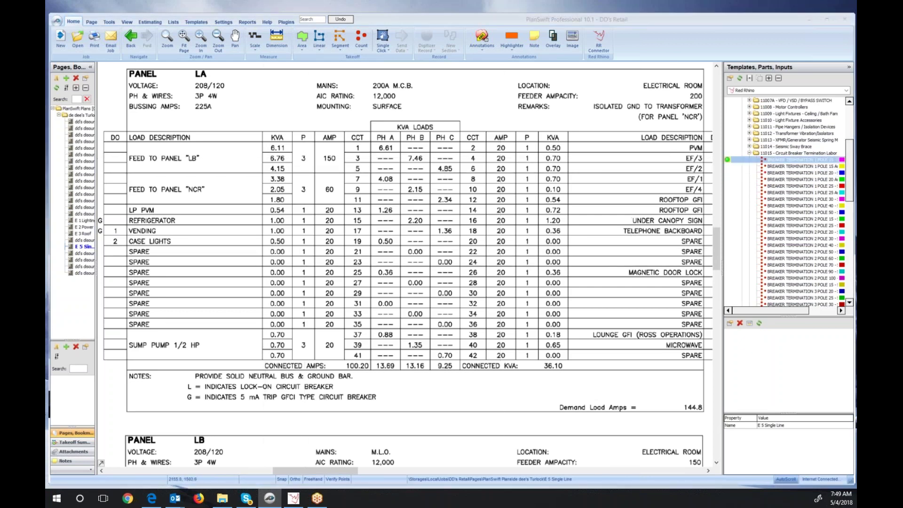
{"action": "left_click", "coordinate": [764, 166]}
{"action": "left_click", "coordinate": [766, 173]}
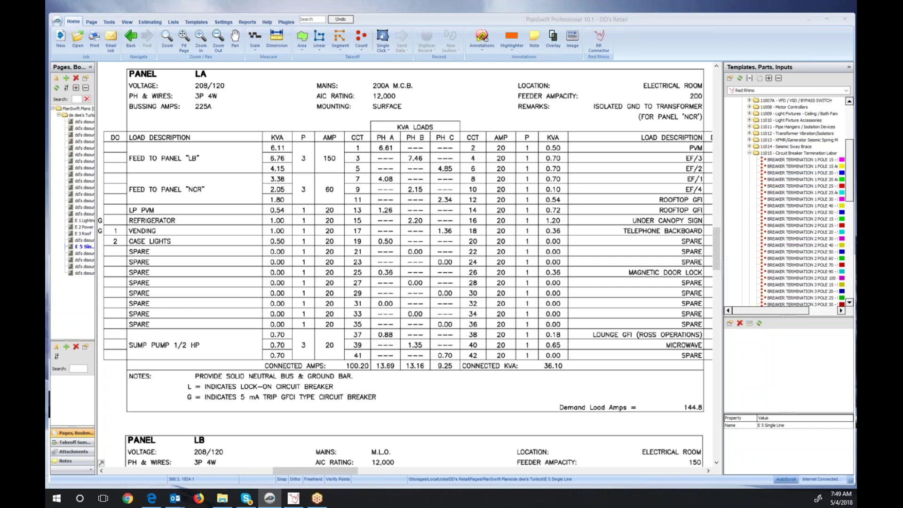
Start the 1 POLE 20 count and mark the breakers on circuits 13 through 27.
{"action": "left_click", "coordinate": [306, 151]}
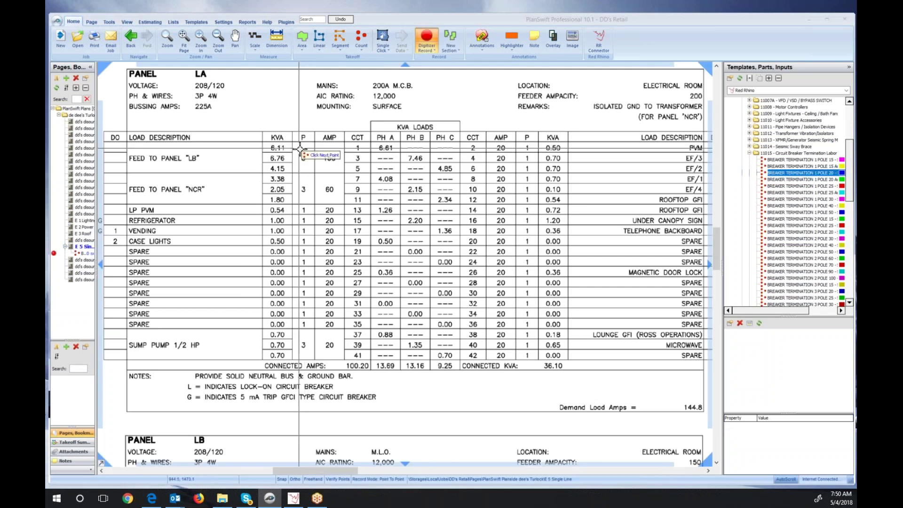
{"action": "left_click", "coordinate": [340, 210]}
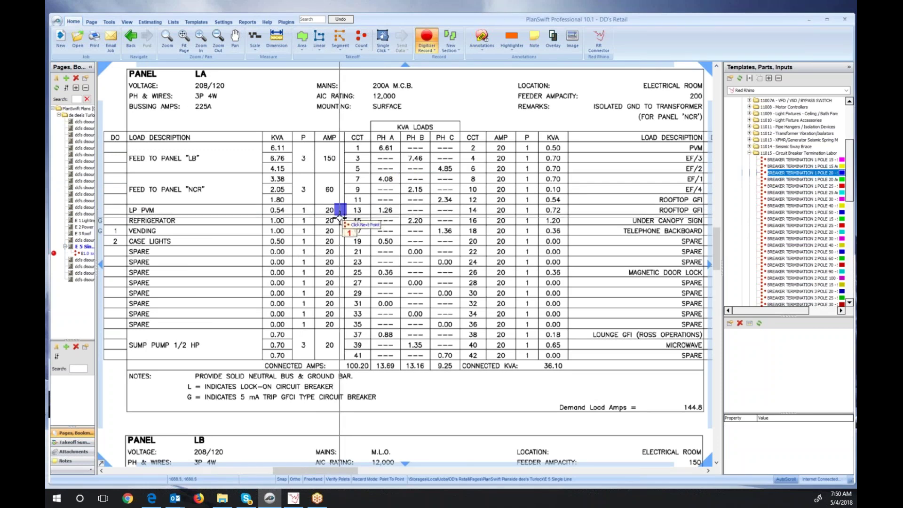
{"action": "left_click", "coordinate": [340, 220]}
{"action": "left_click", "coordinate": [340, 230]}
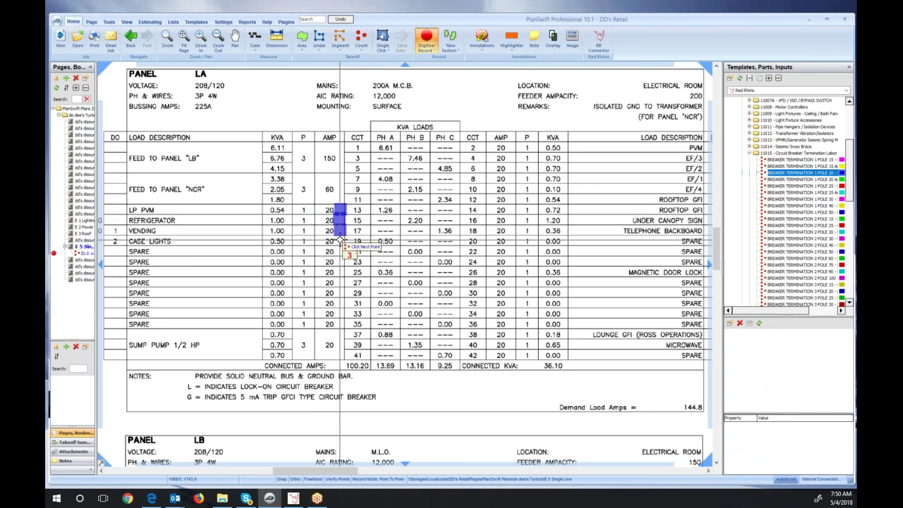
{"action": "left_click", "coordinate": [340, 241]}
{"action": "left_click", "coordinate": [338, 252]}
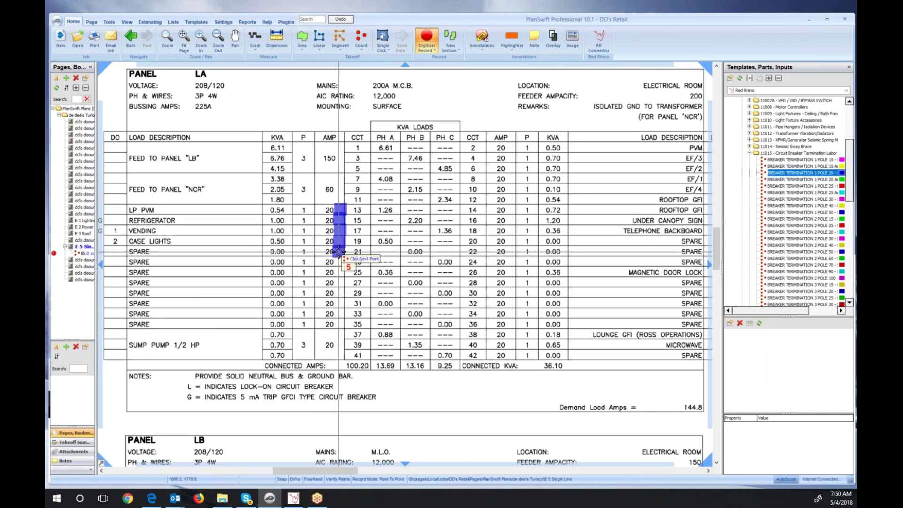
{"action": "left_click", "coordinate": [339, 261]}
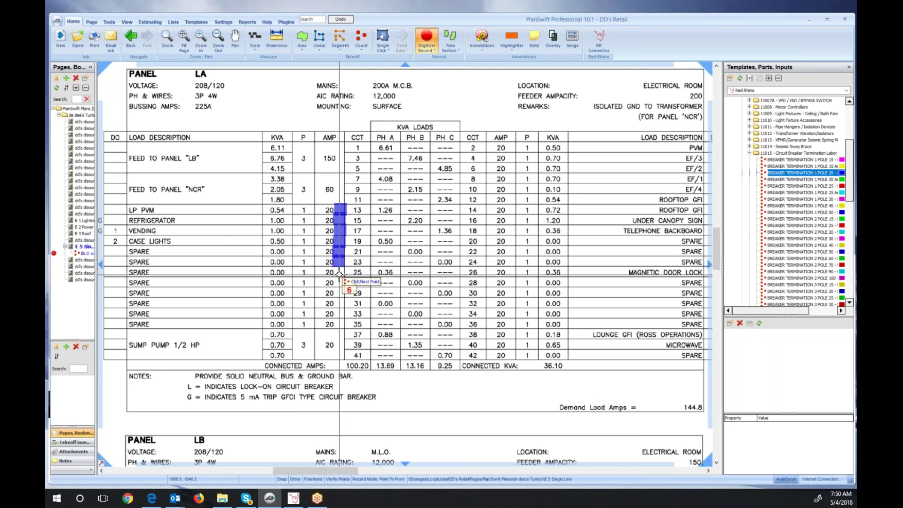
{"action": "left_click", "coordinate": [340, 272]}
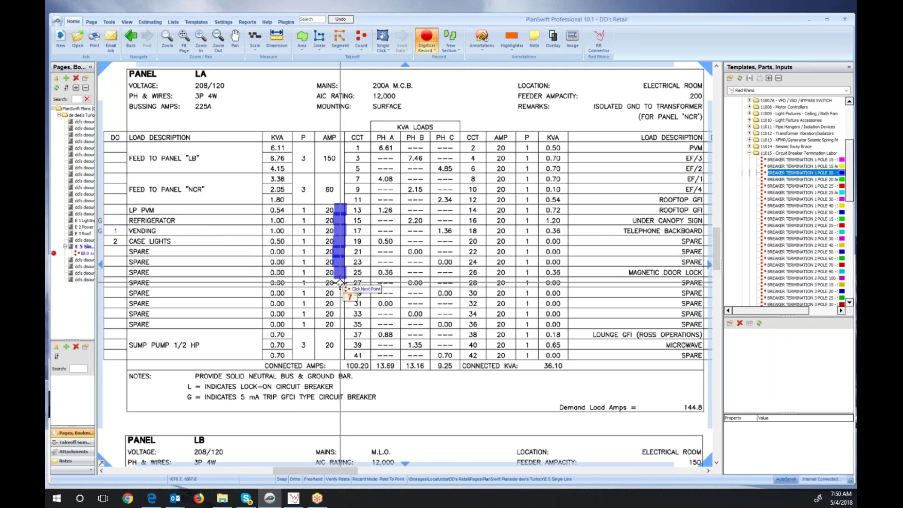
{"action": "left_click", "coordinate": [339, 281]}
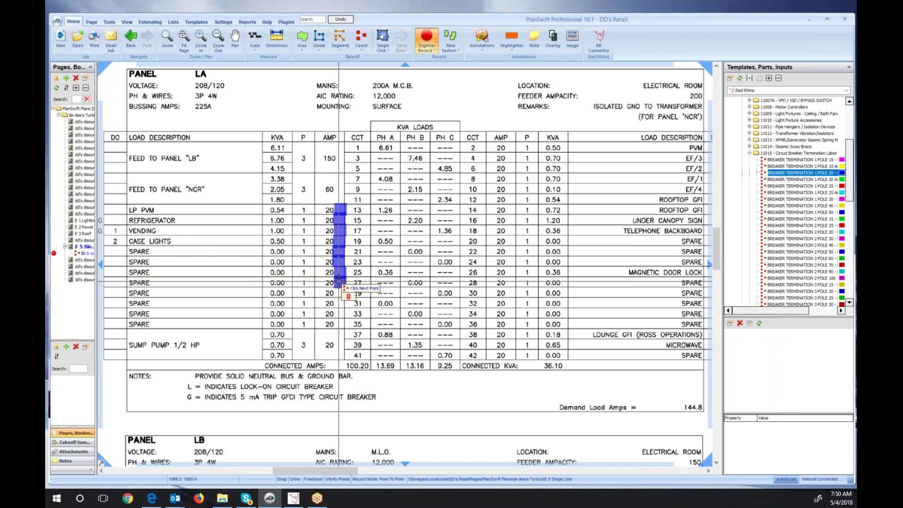
Count the 20 A breakers on circuits 2, 4, 6 and 8, then stop recording.
{"action": "left_click", "coordinate": [511, 147]}
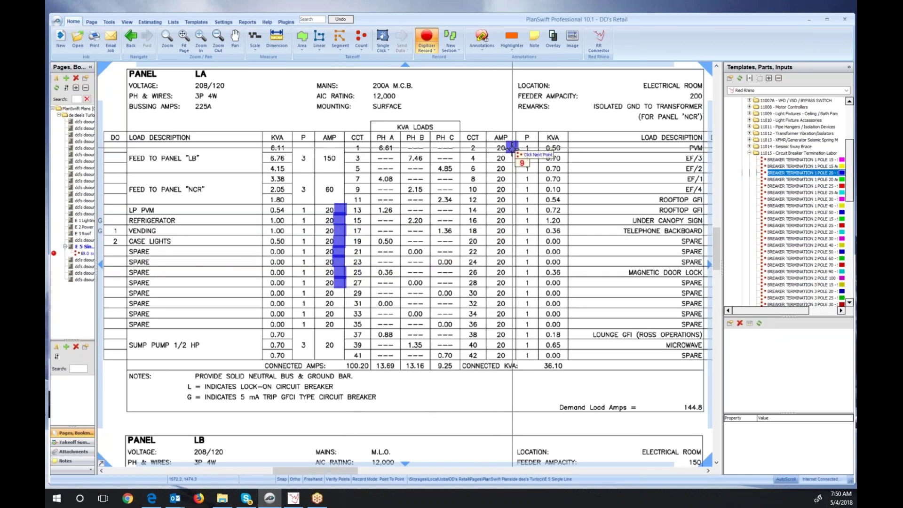
{"action": "left_click", "coordinate": [512, 158]}
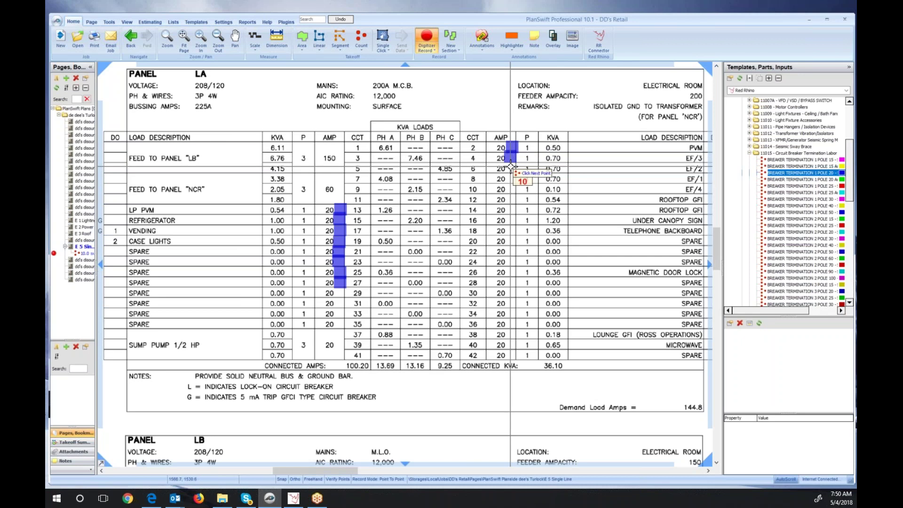
{"action": "left_click", "coordinate": [512, 169]}
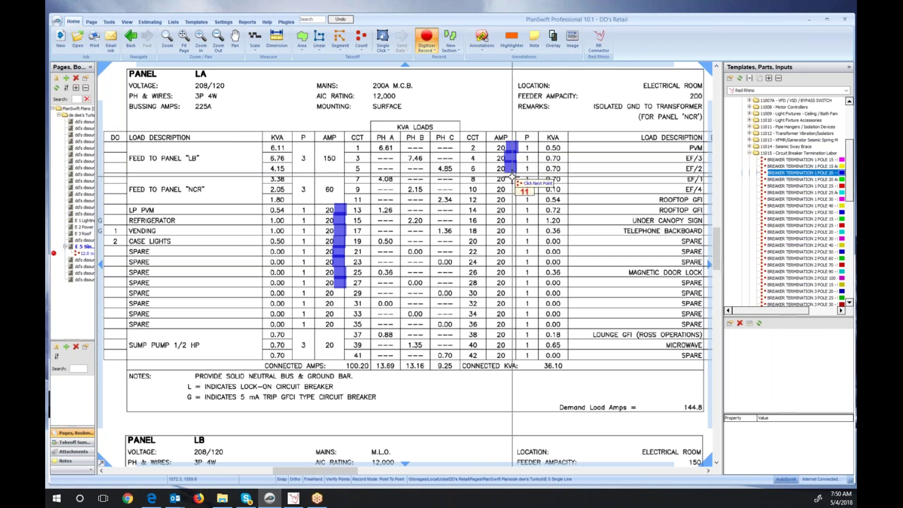
{"action": "left_click", "coordinate": [512, 178]}
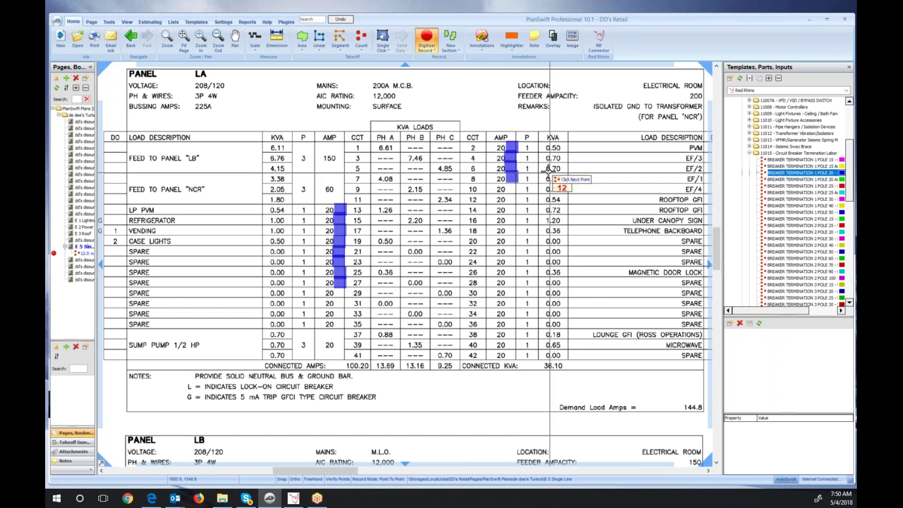
{"action": "left_click", "coordinate": [428, 35]}
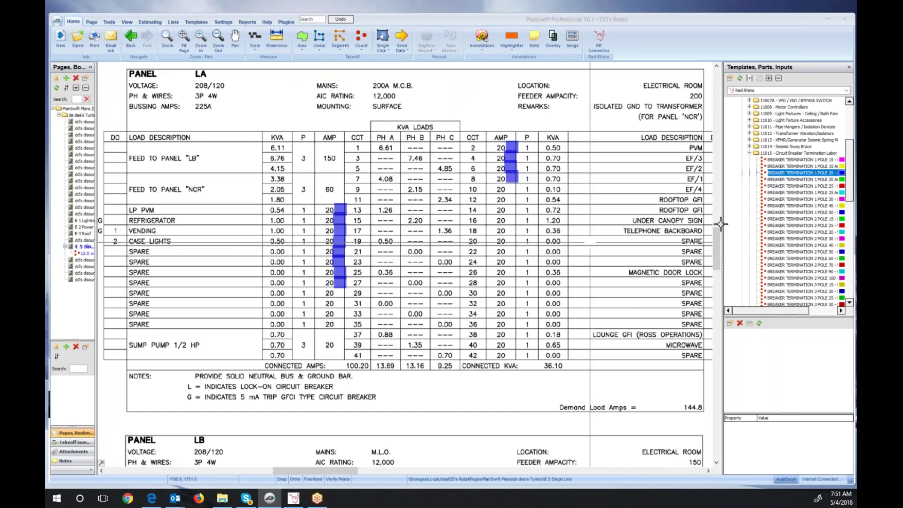
Select BREAKER TERMINATION 3 POLE 150 and drag it onto the page to begin counting.
{"action": "left_click_drag", "start_coordinate": [851, 186], "coordinate": [848, 227]}
{"action": "left_click", "coordinate": [832, 228]}
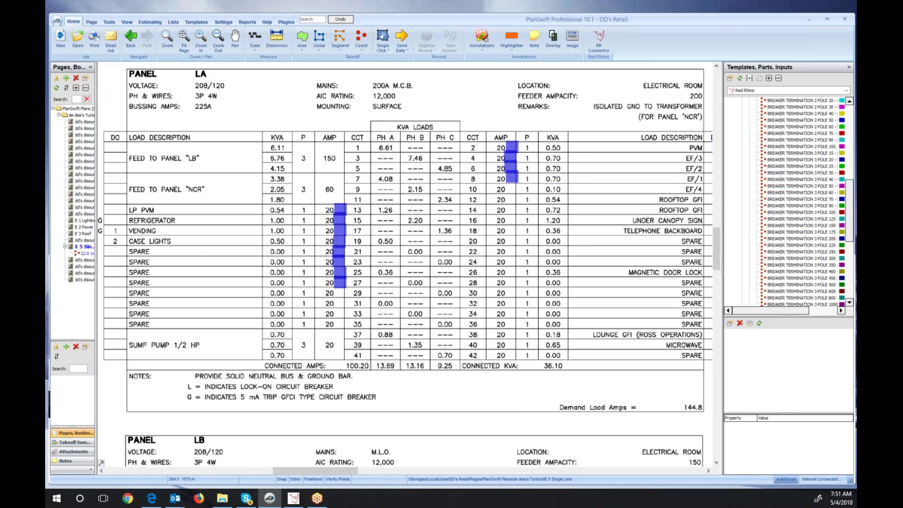
{"action": "left_click_drag", "start_coordinate": [832, 227], "coordinate": [163, 223]}
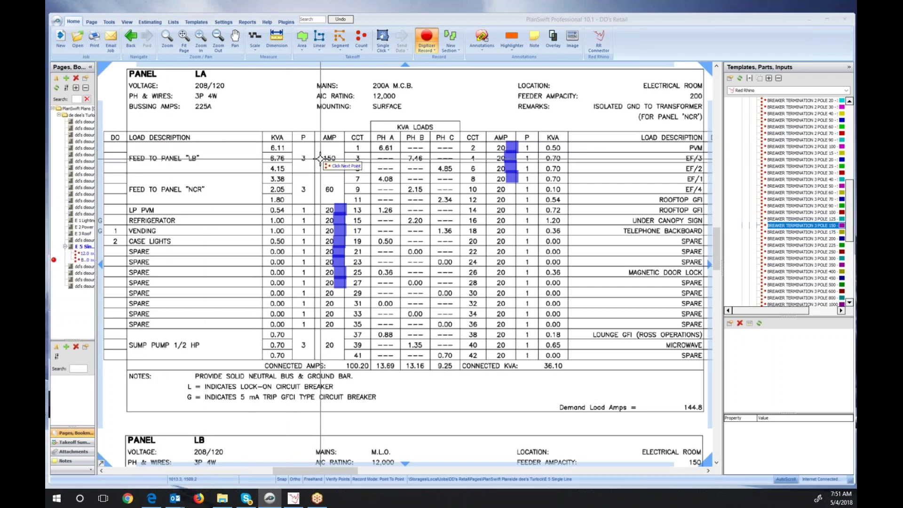
Mark the single 150 A breaker feeding panel LB as the 3 POLE 150 count.
{"action": "left_click", "coordinate": [339, 159]}
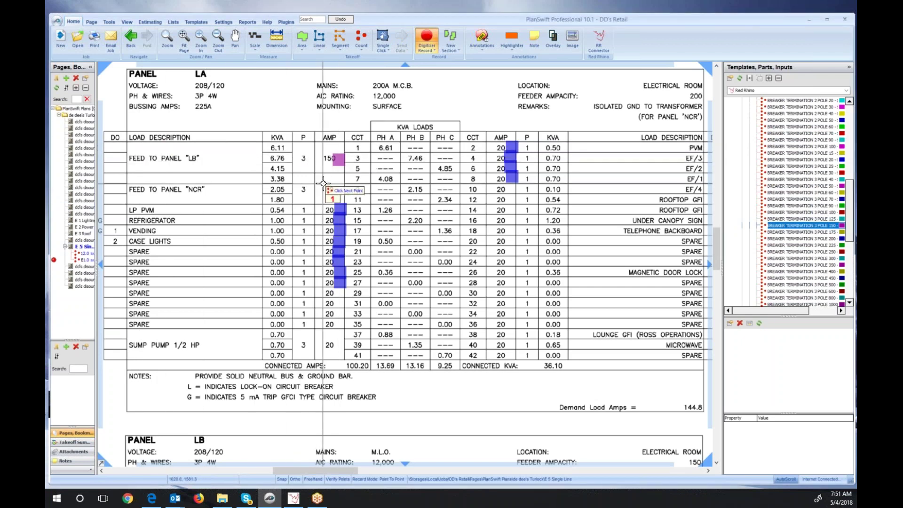
{"action": "key", "text": "Escape"}
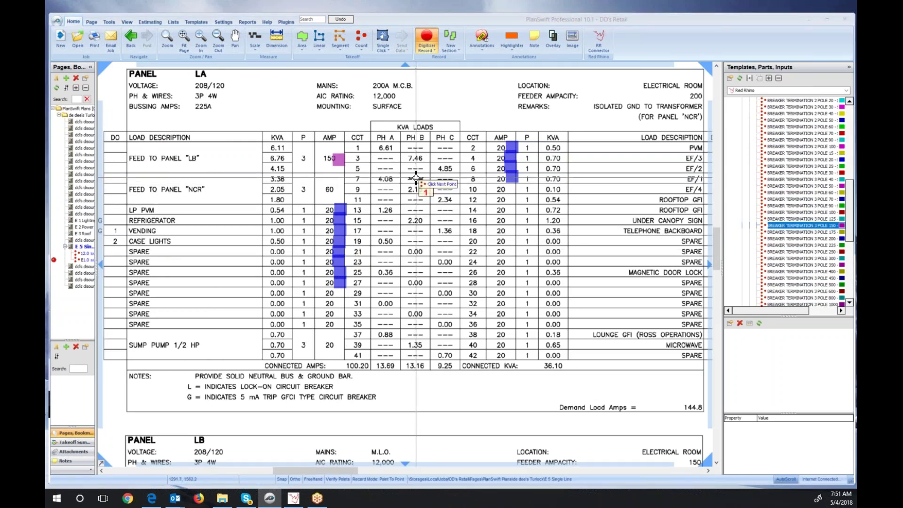
{"action": "scroll", "coordinate": [415, 178], "scroll_direction": "down", "scroll_amount": 2}
{"action": "scroll", "coordinate": [416, 178], "scroll_direction": "down", "scroll_amount": 1}
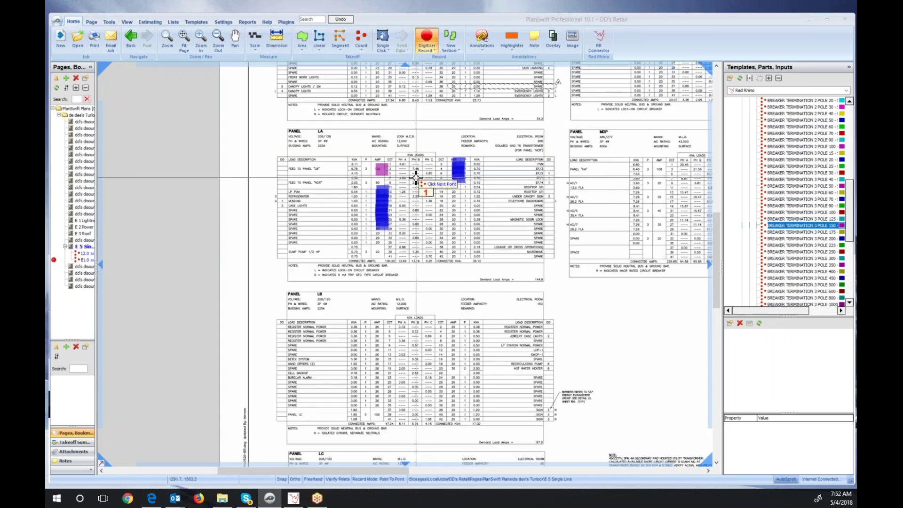
{"action": "scroll", "coordinate": [416, 178], "scroll_direction": "down", "scroll_amount": 1}
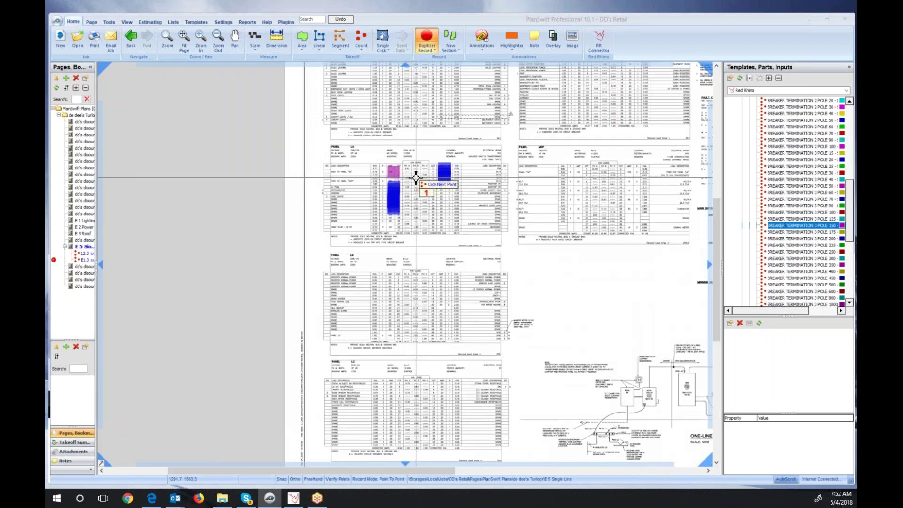
{"action": "scroll", "coordinate": [416, 177], "scroll_direction": "up", "scroll_amount": 2}
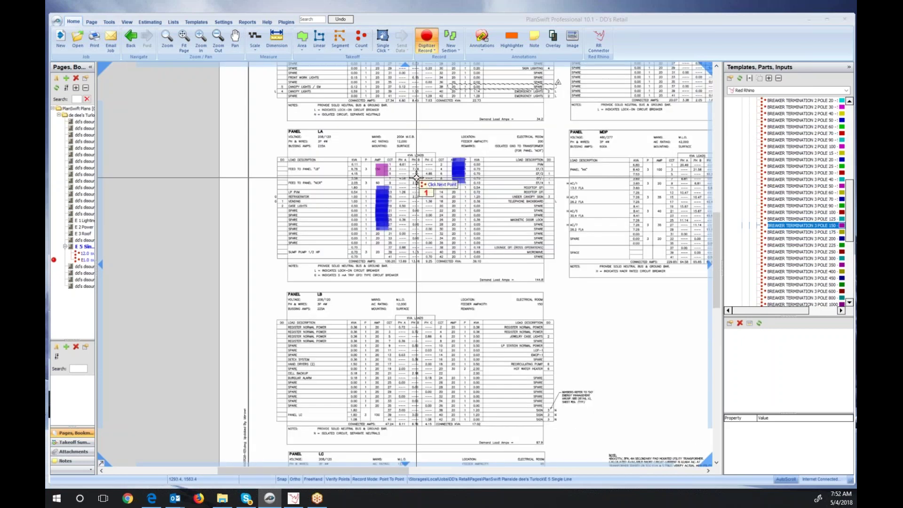
{"action": "scroll", "coordinate": [416, 178], "scroll_direction": "up", "scroll_amount": 2}
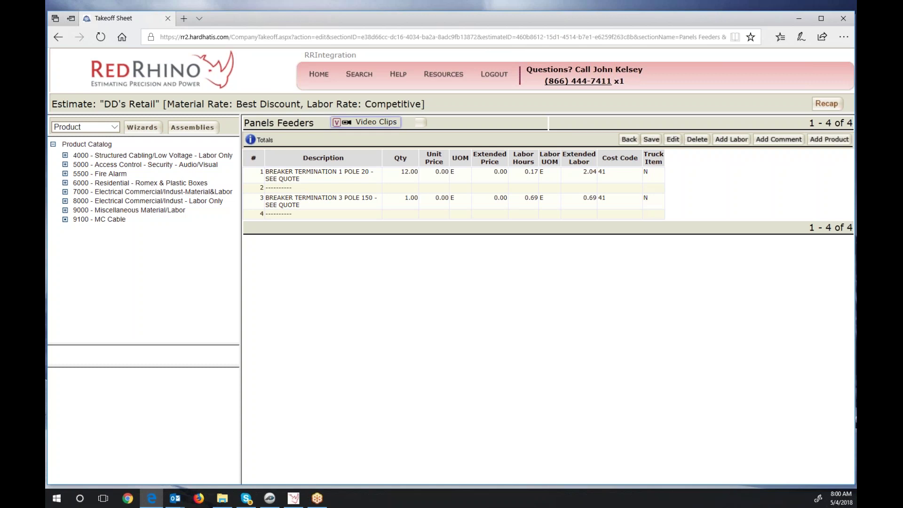
Back in PlanSwift, collapse the 11015 and 8000 folders and select the 8000 category.
{"action": "key", "text": "alt+Tab"}
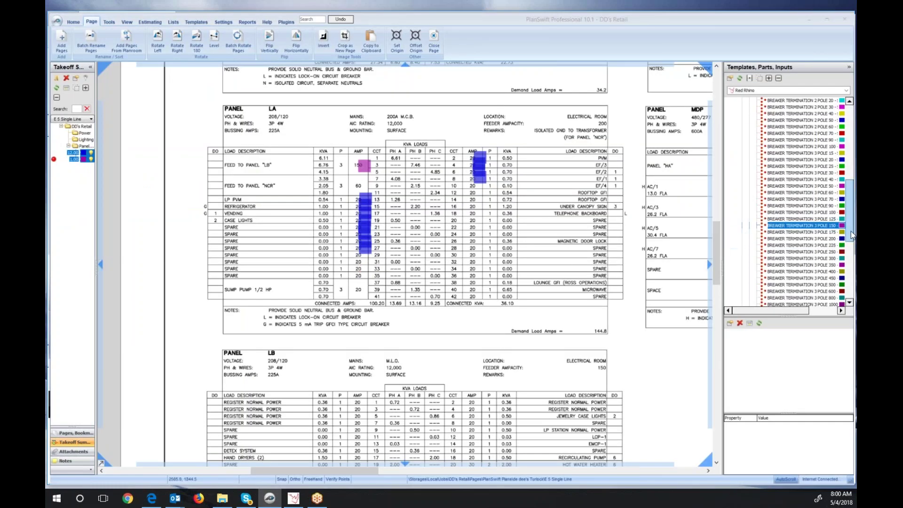
{"action": "left_click_drag", "start_coordinate": [851, 230], "coordinate": [851, 151]}
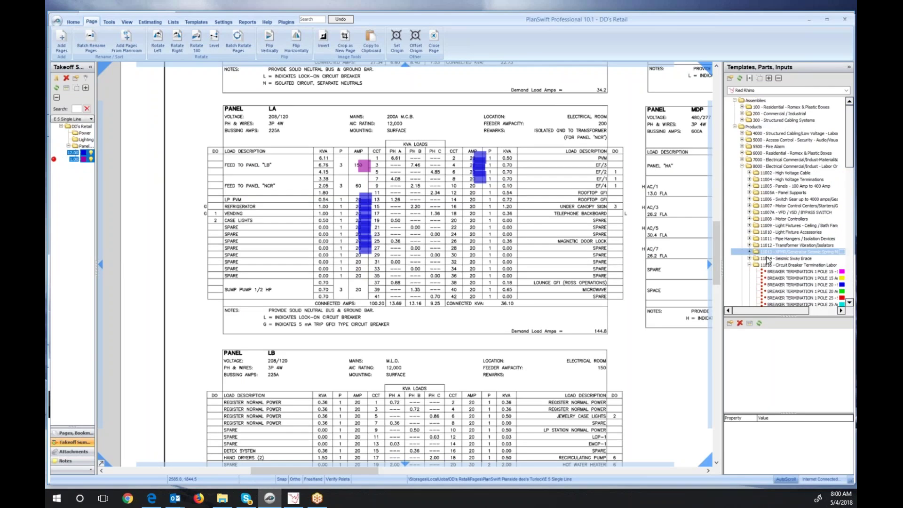
{"action": "left_click", "coordinate": [752, 266]}
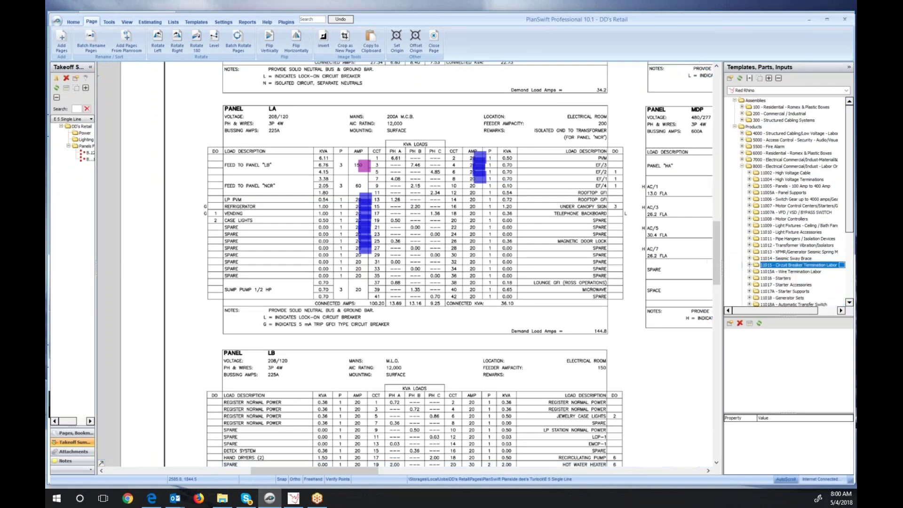
{"action": "left_click", "coordinate": [743, 167]}
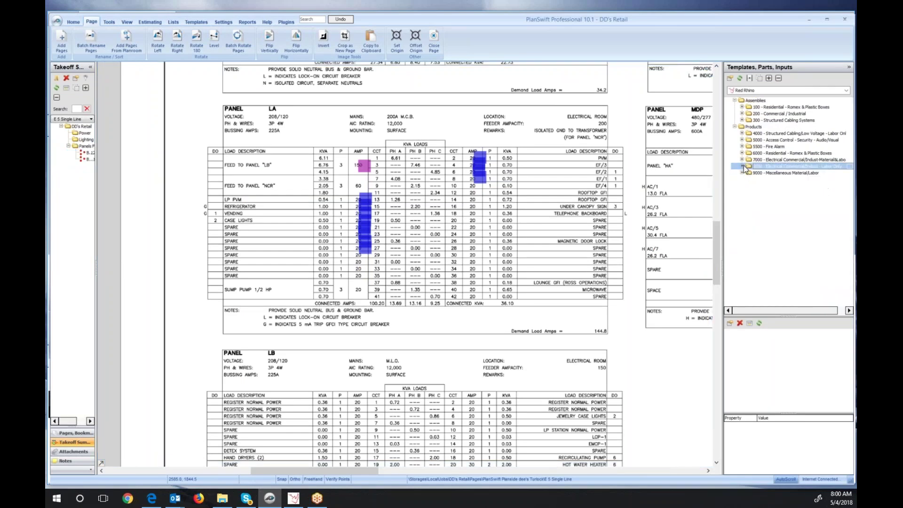
{"action": "left_click", "coordinate": [795, 166]}
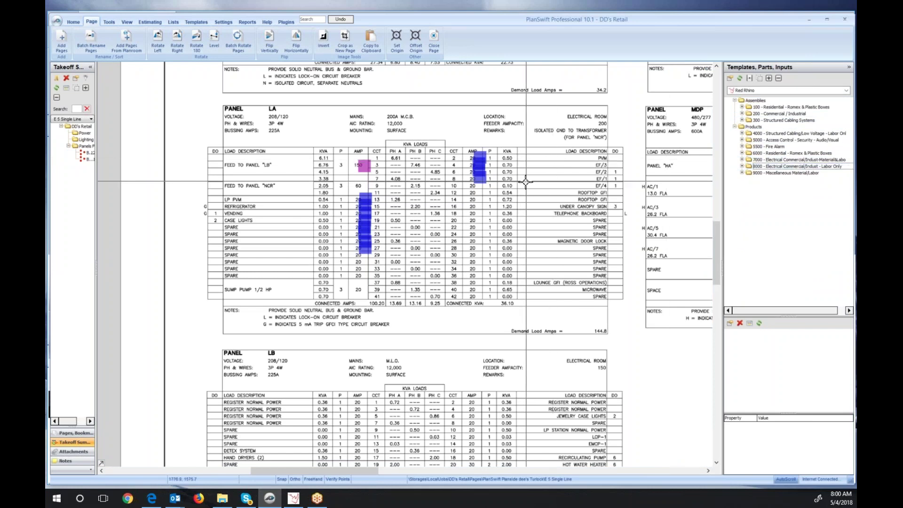